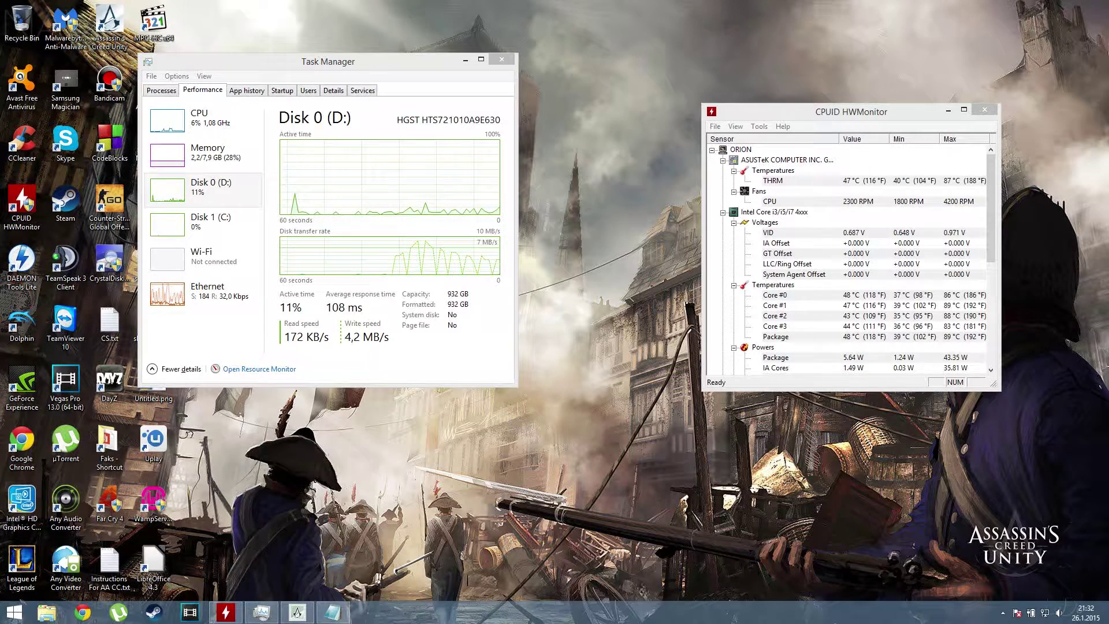
- Switch Task Manager's Performance view from Disk 0 to the CPU graph and processor details
{"action": "left_click", "coordinate": [204, 121]}
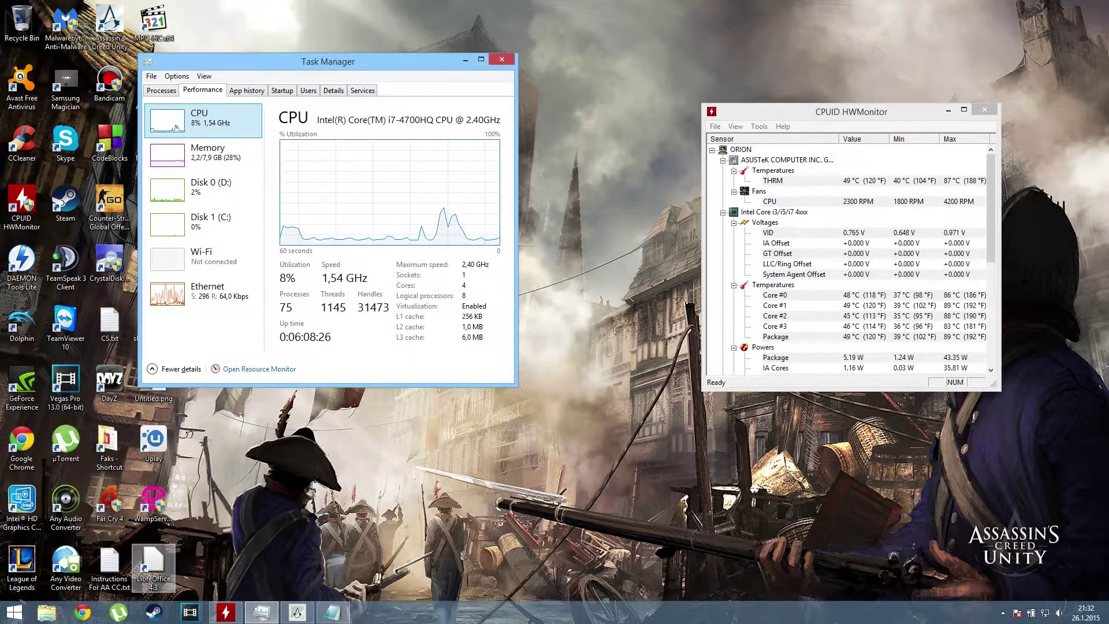
- Reach Power Options via Start search for Control Panel and System and Security
{"action": "key", "text": "super"}
{"action": "type", "text": "cont"}
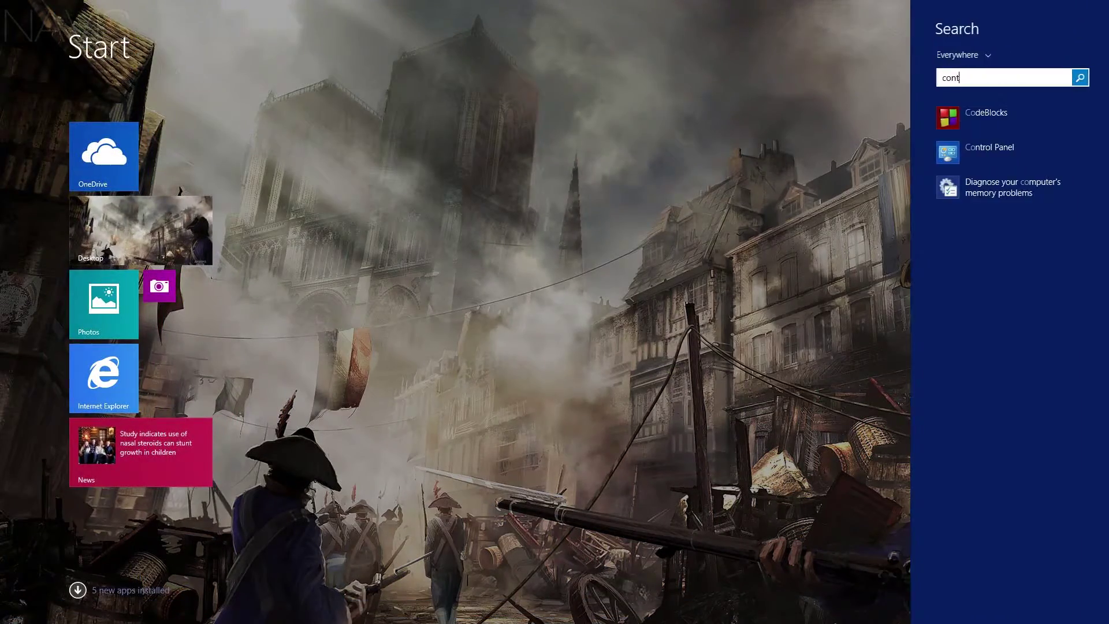
{"action": "type", "text": "rol"}
{"action": "key", "text": "Return"}
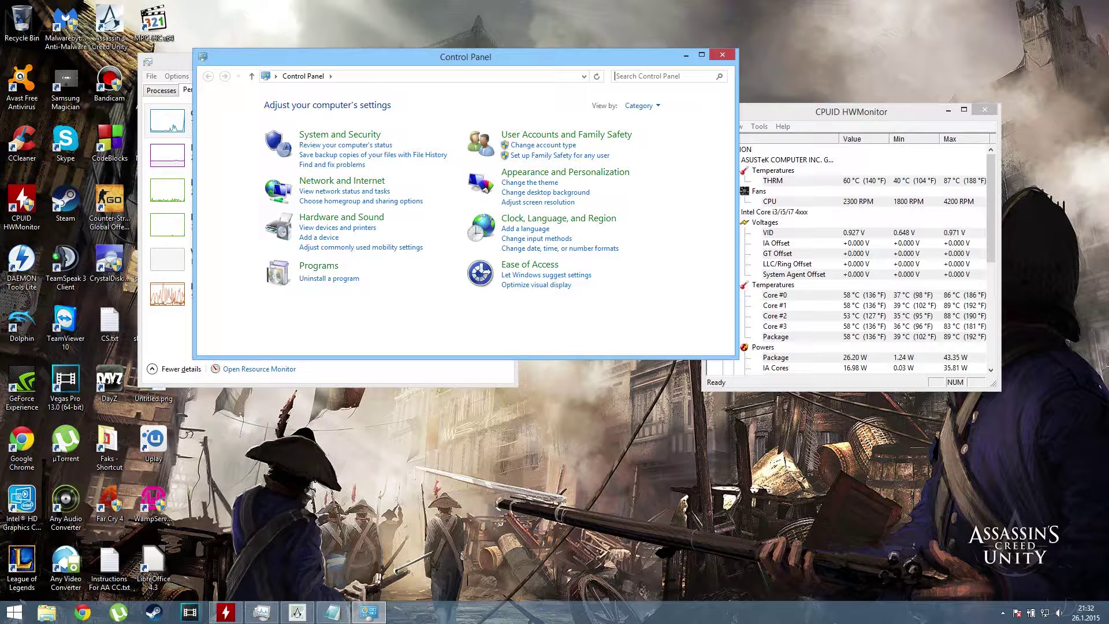
{"action": "left_click", "coordinate": [340, 137]}
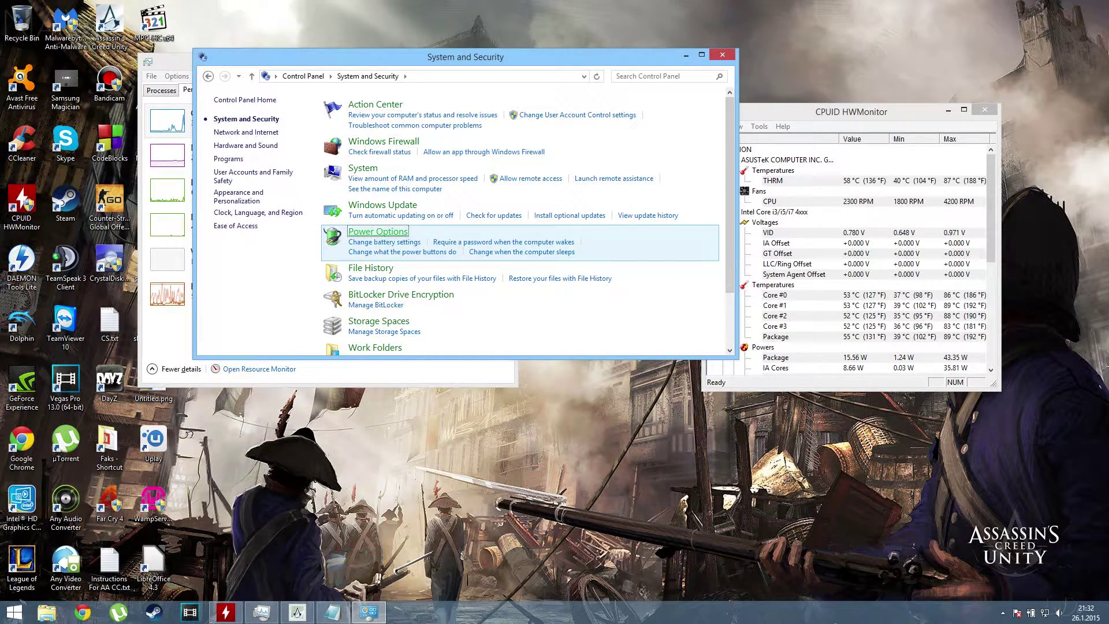
{"action": "left_click", "coordinate": [377, 233]}
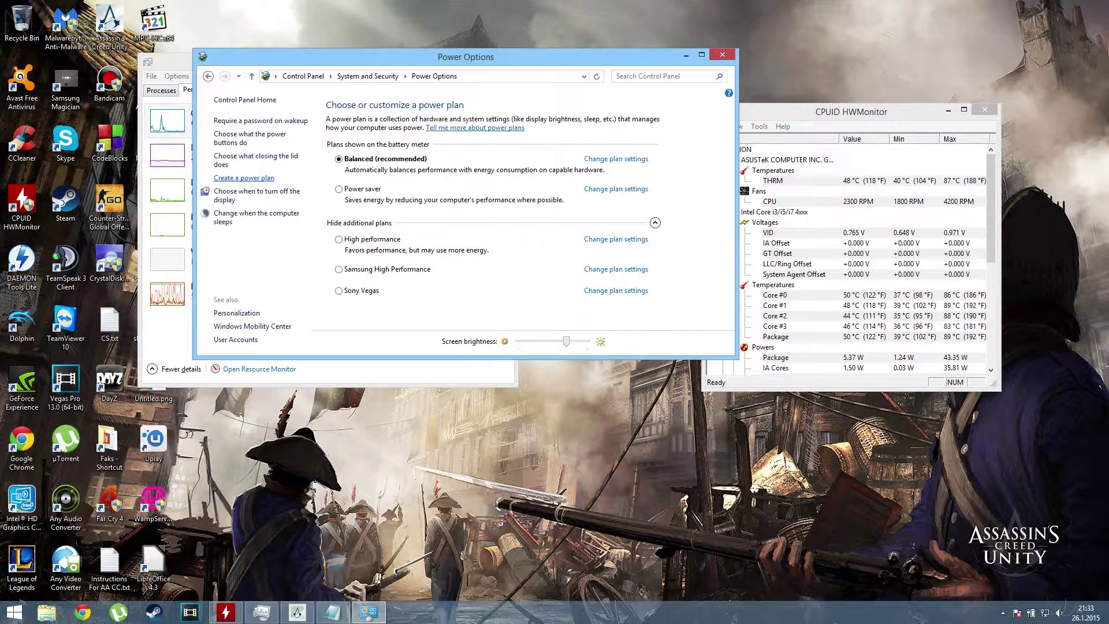
- Start creating a new power plan, then cancel back to the plan list
{"action": "left_click", "coordinate": [244, 177]}
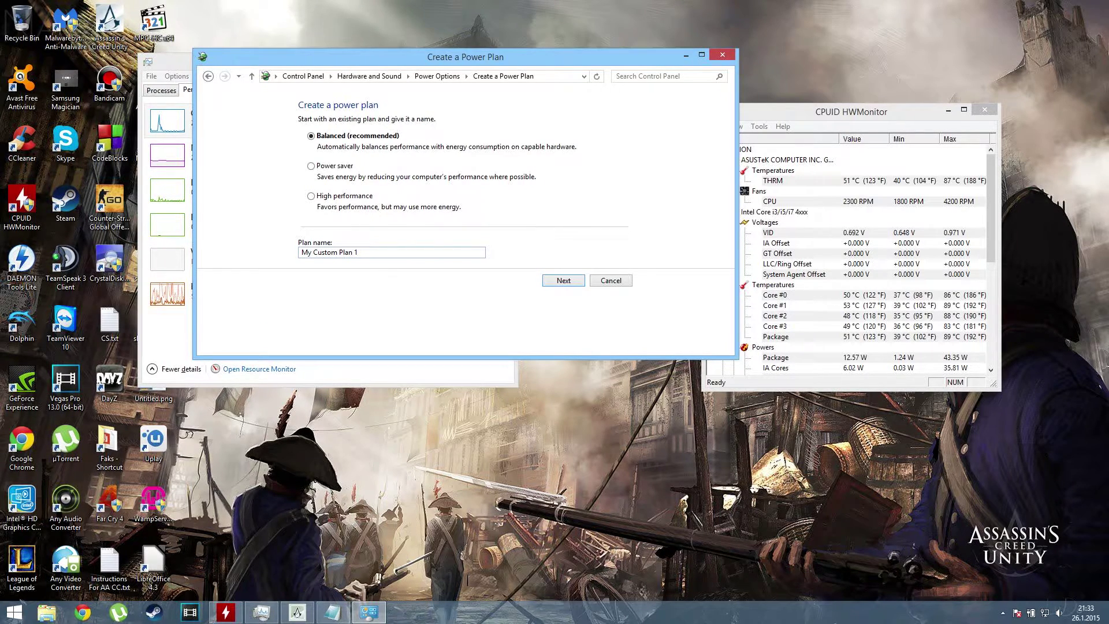
{"action": "left_click", "coordinate": [611, 281]}
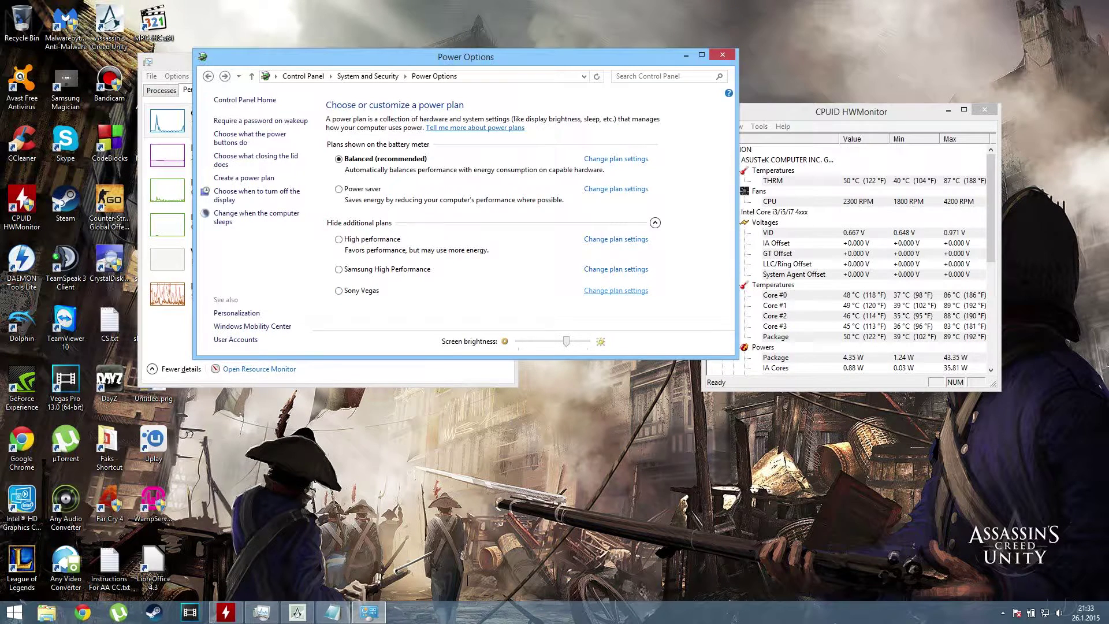
{"action": "left_click", "coordinate": [615, 290]}
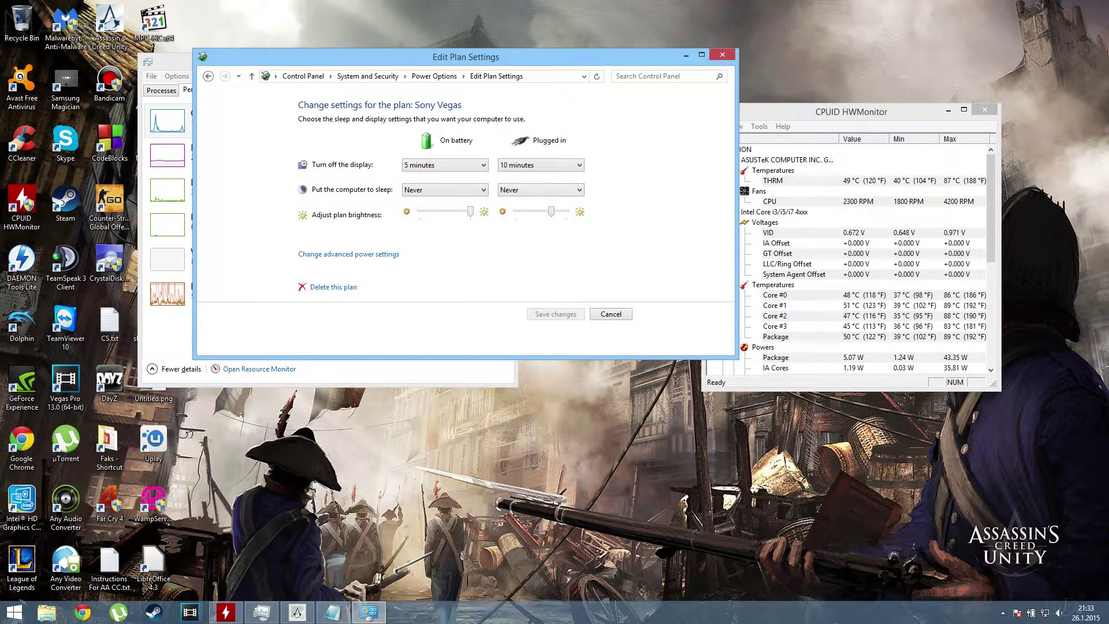
{"action": "left_click", "coordinate": [348, 254]}
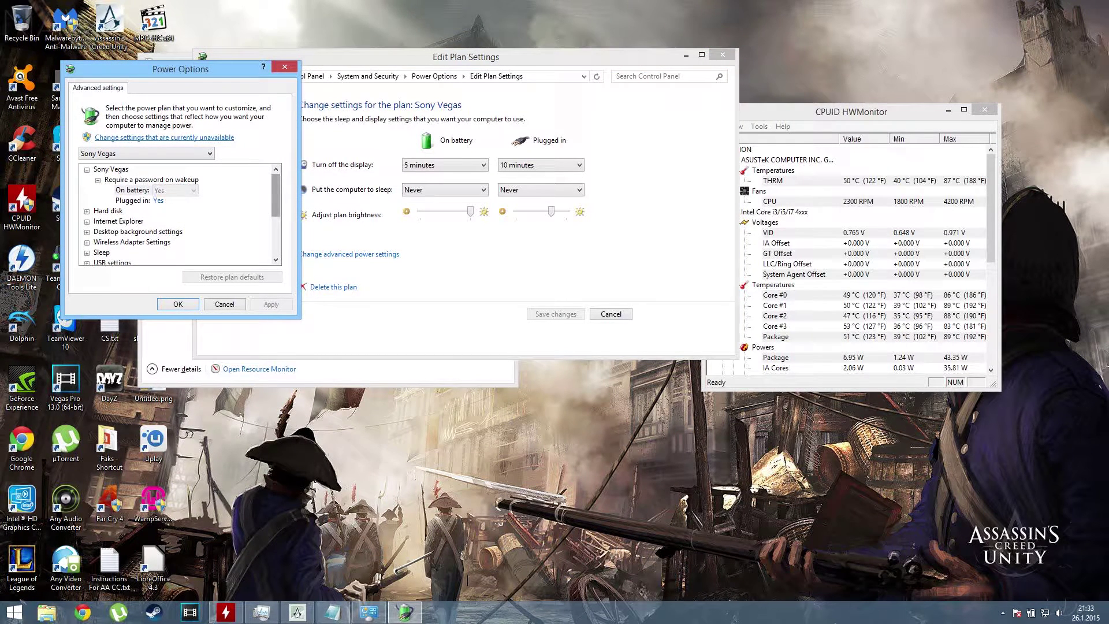
{"action": "scroll", "coordinate": [178, 212], "scroll_direction": "down", "scroll_amount": 3}
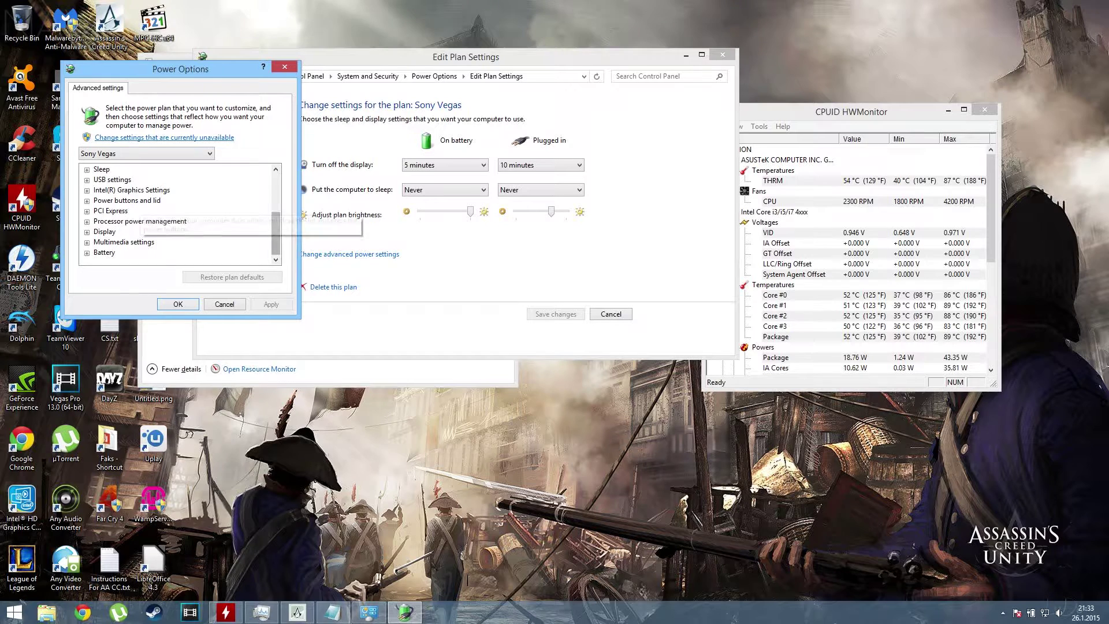
{"action": "double_click", "coordinate": [139, 222]}
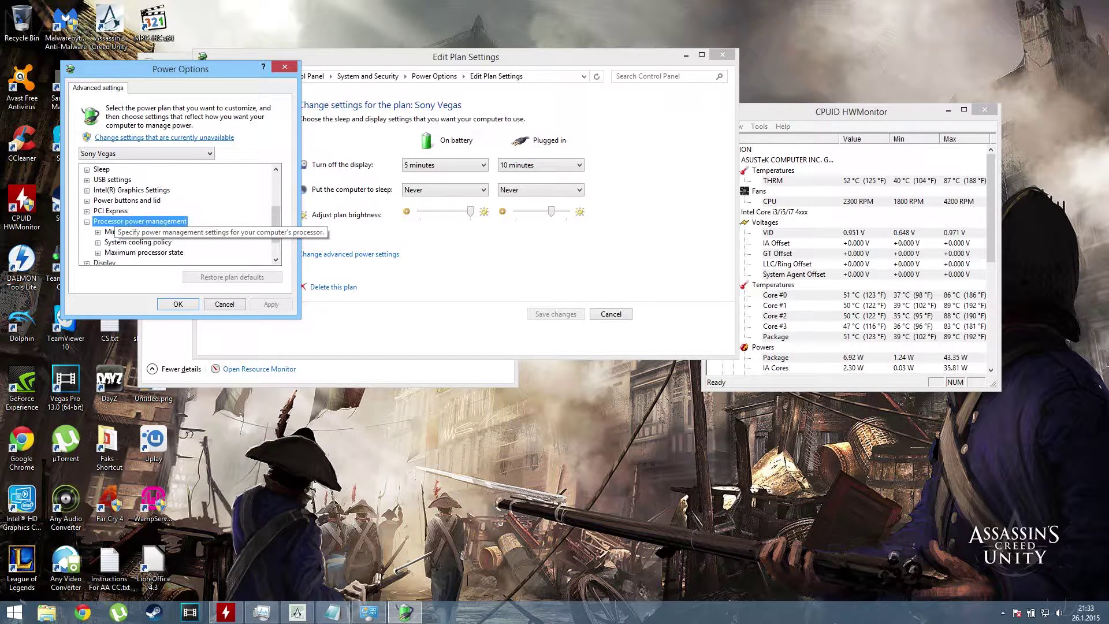
{"action": "double_click", "coordinate": [147, 252]}
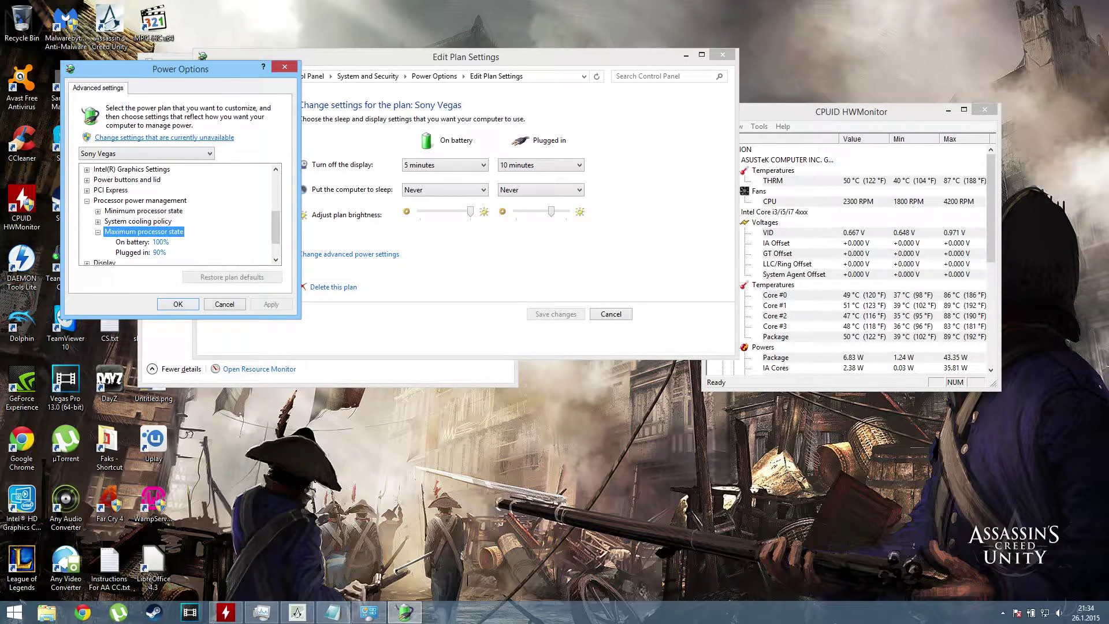
{"action": "key", "text": "Escape"}
{"action": "key", "text": "alt+Left"}
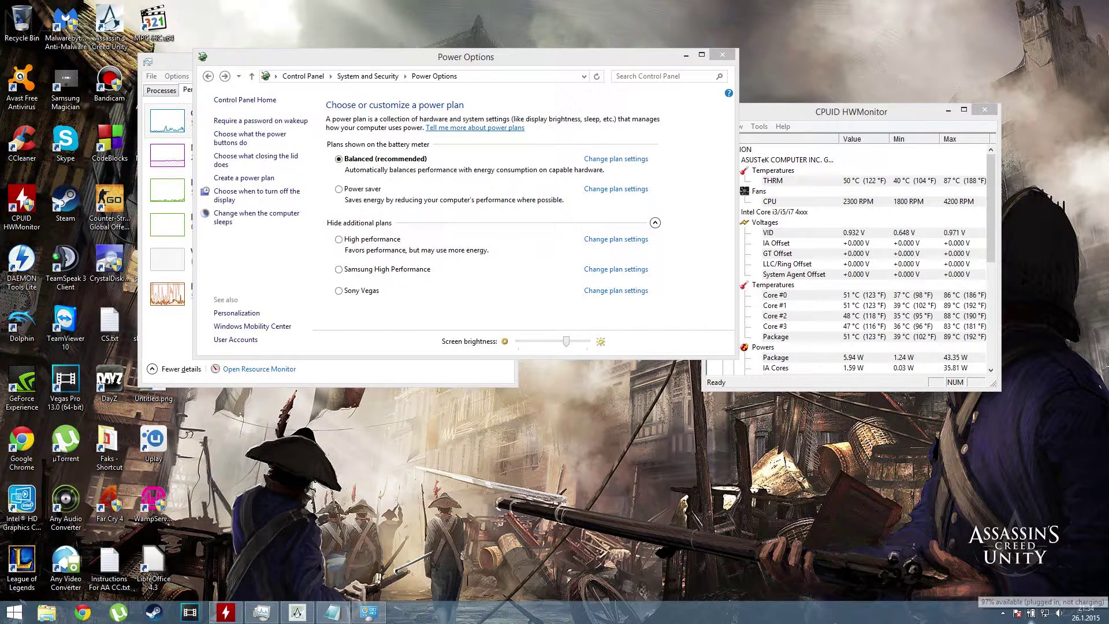
- Check the battery flyout, make Sony Vegas the active plan and close Power Options
{"action": "left_click", "coordinate": [1031, 613]}
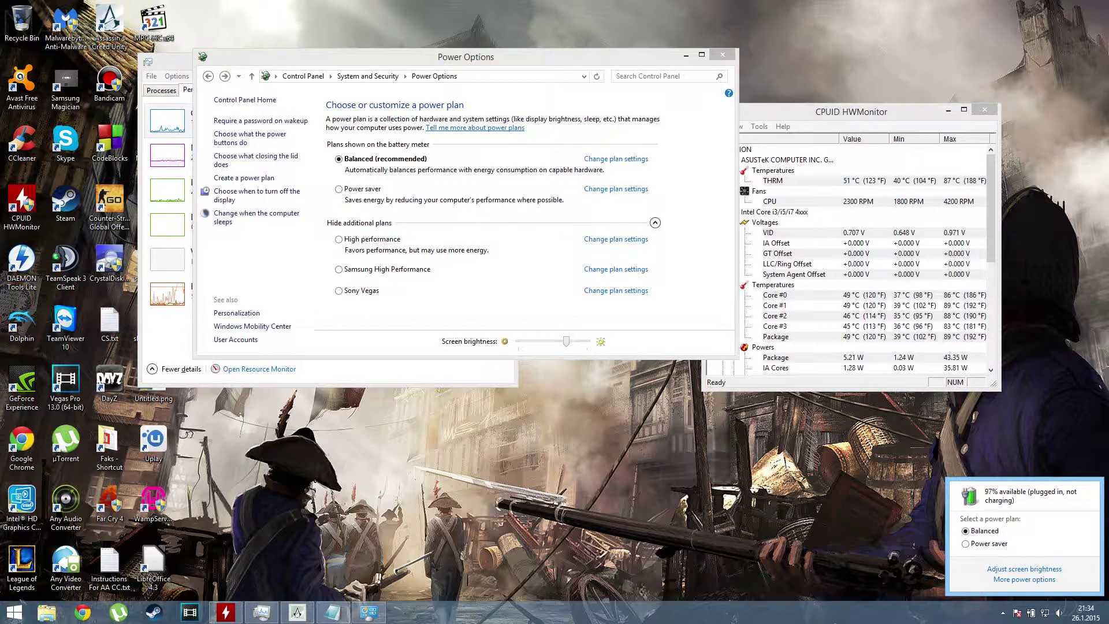
{"action": "left_click", "coordinate": [346, 76]}
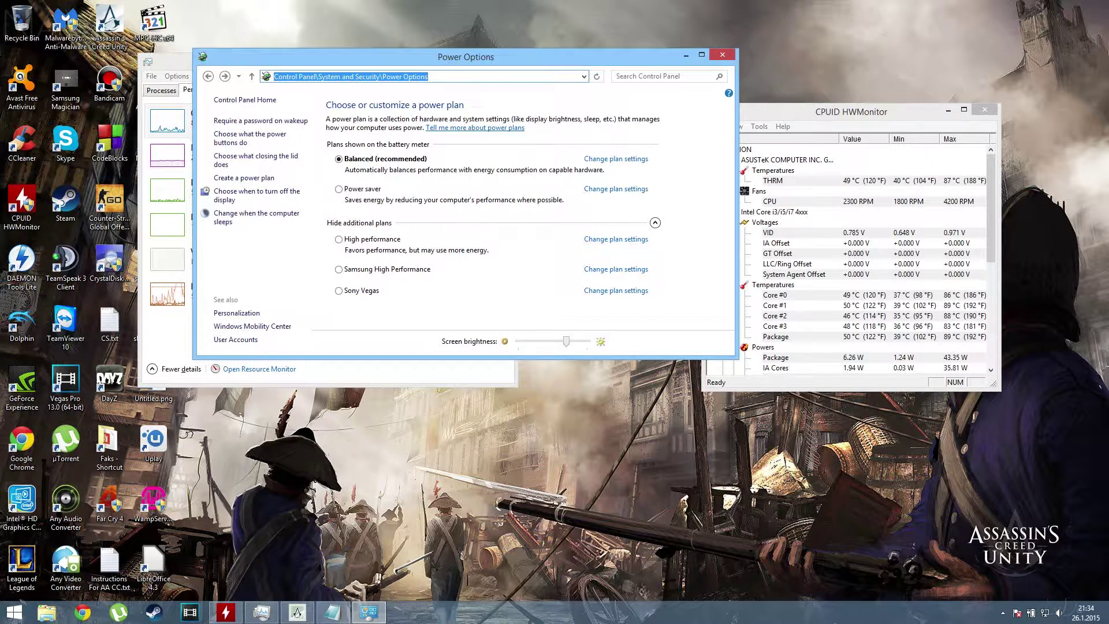
{"action": "left_click", "coordinate": [339, 290]}
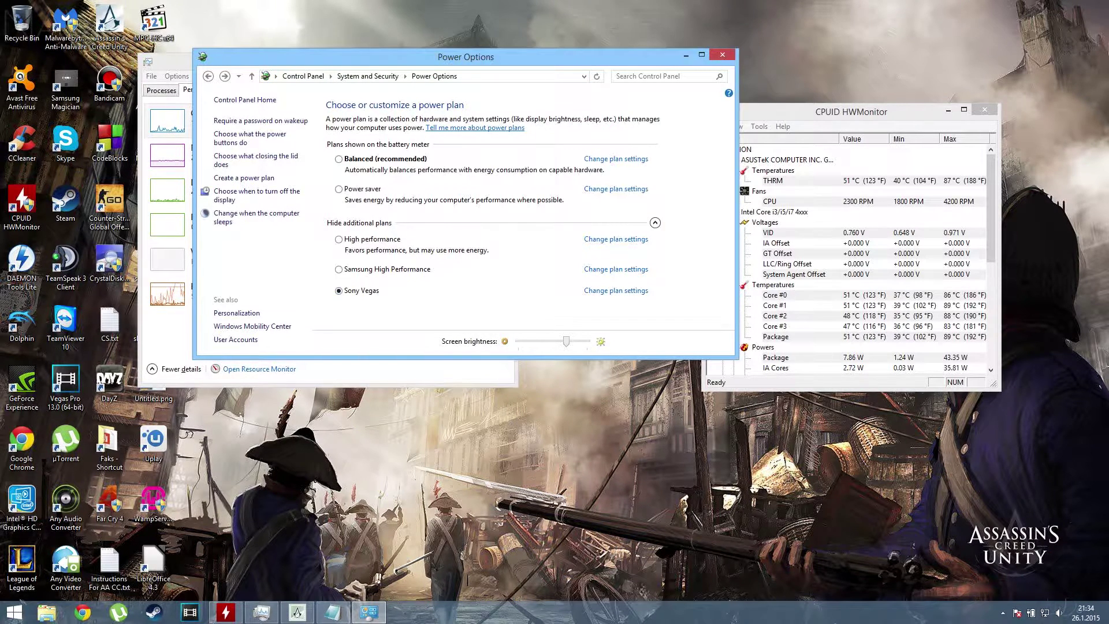
{"action": "key", "text": "alt+F4"}
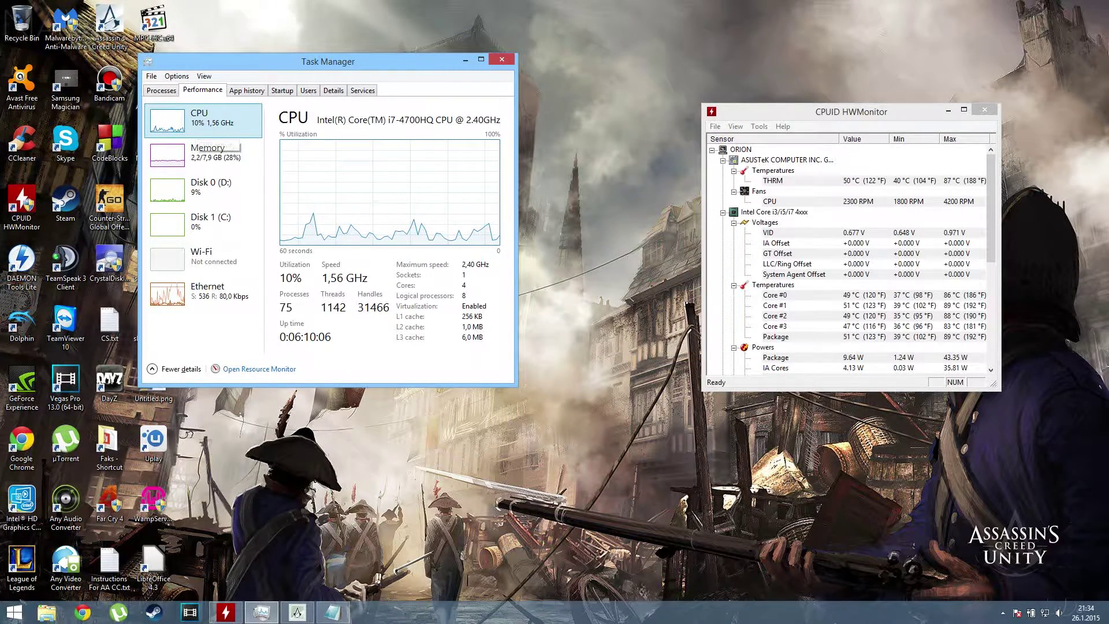
- Shift the Task Manager window slightly to the right on the desktop
{"action": "left_click_drag", "start_coordinate": [330, 61], "coordinate": [373, 63]}
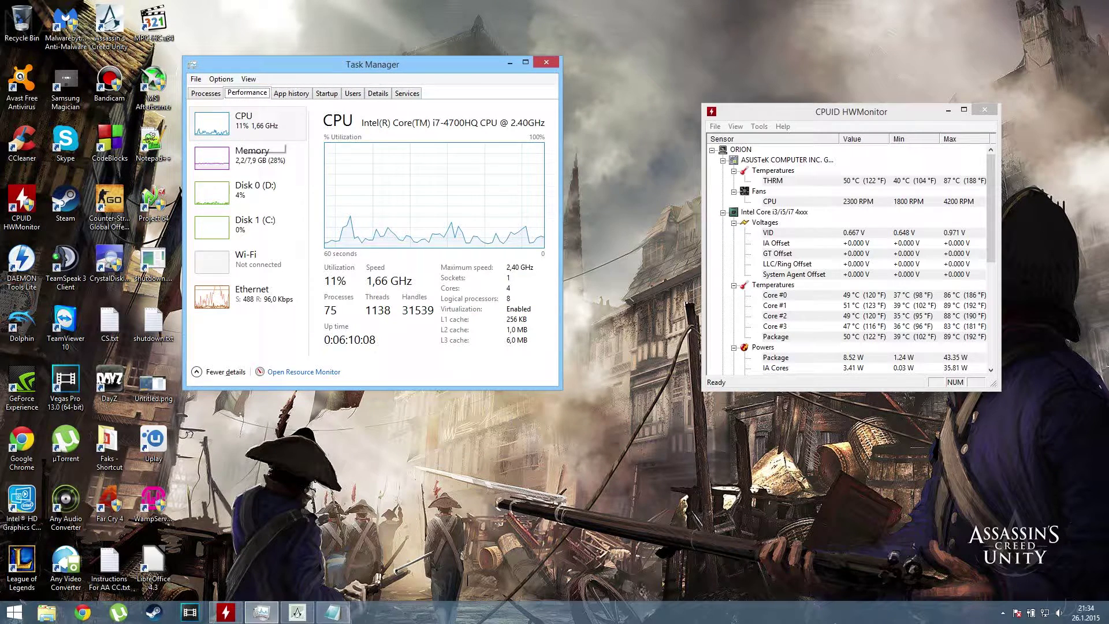